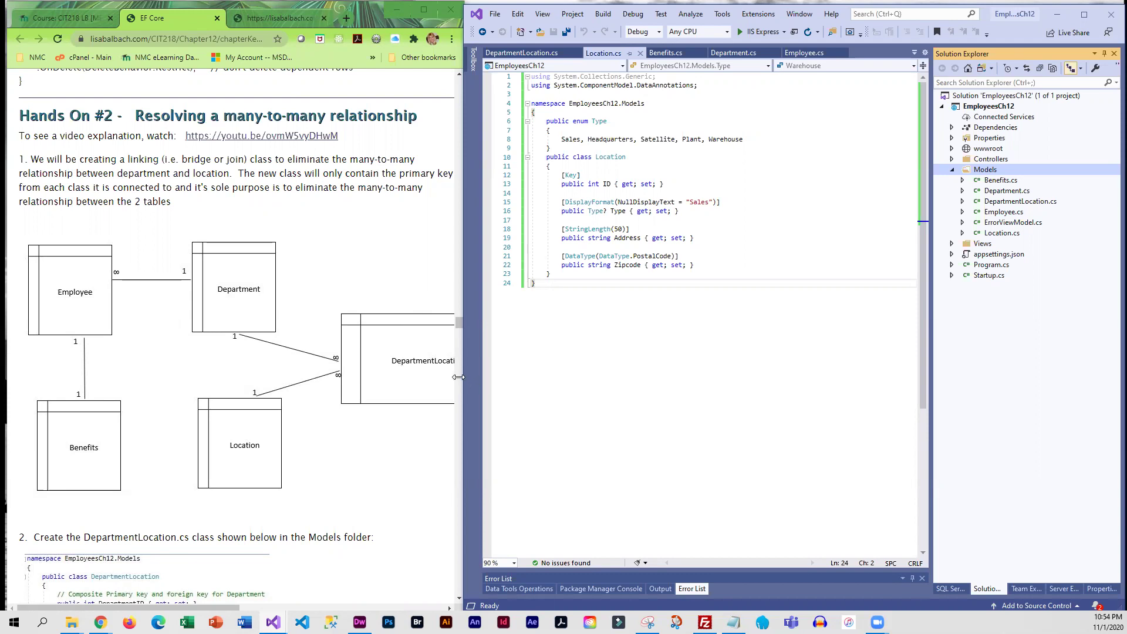
Widen the Chrome tutorial page over Visual Studio to show more of the instructions
{"action": "left_click", "coordinate": [447, 300]}
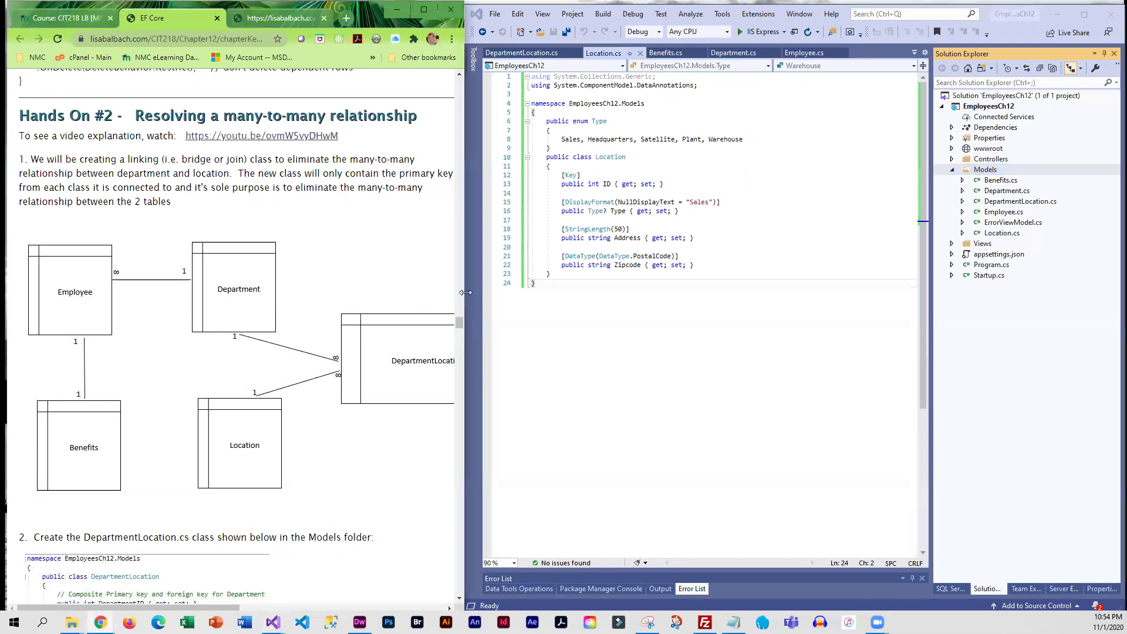
{"action": "left_click_drag", "start_coordinate": [465, 293], "coordinate": [528, 313]}
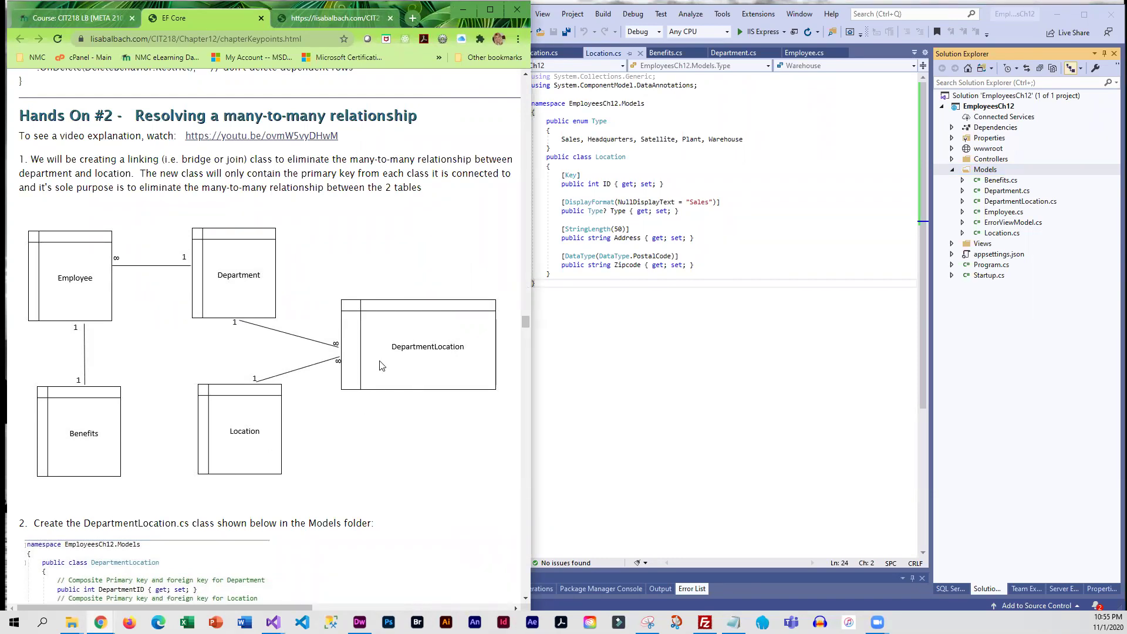
{"action": "scroll", "coordinate": [401, 502], "scroll_direction": "down", "scroll_amount": 5}
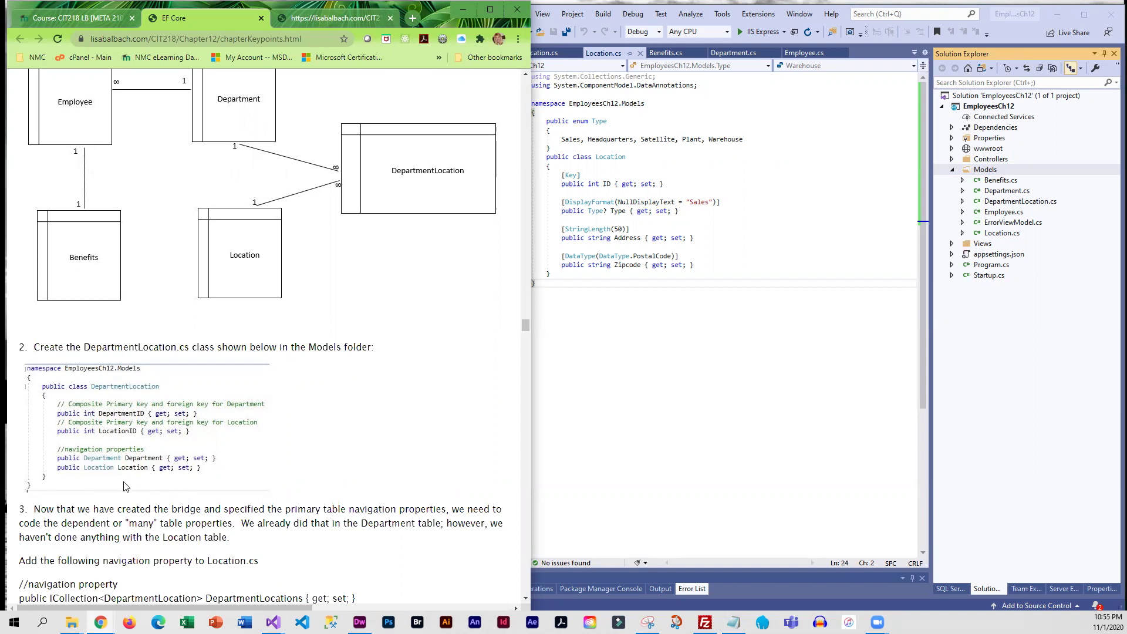
Reopen DepartmentLocation.cs and narrow Visual Studio so the tutorial has more room
{"action": "left_click", "coordinate": [977, 206]}
{"action": "double_click", "coordinate": [978, 206]}
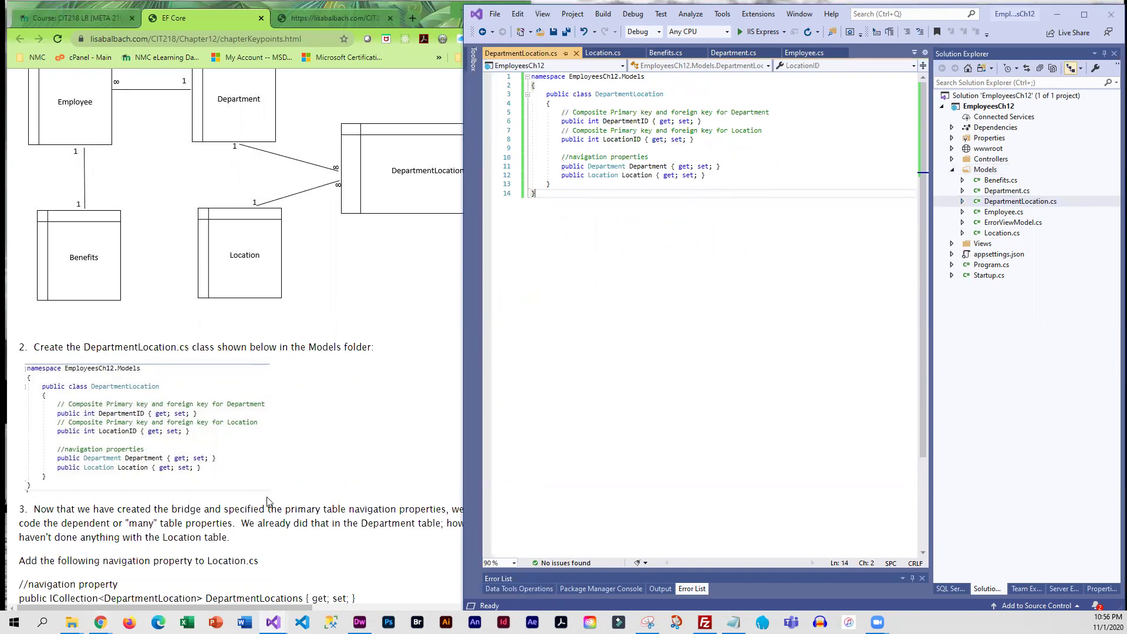
{"action": "scroll", "coordinate": [185, 508], "scroll_direction": "down", "scroll_amount": 2}
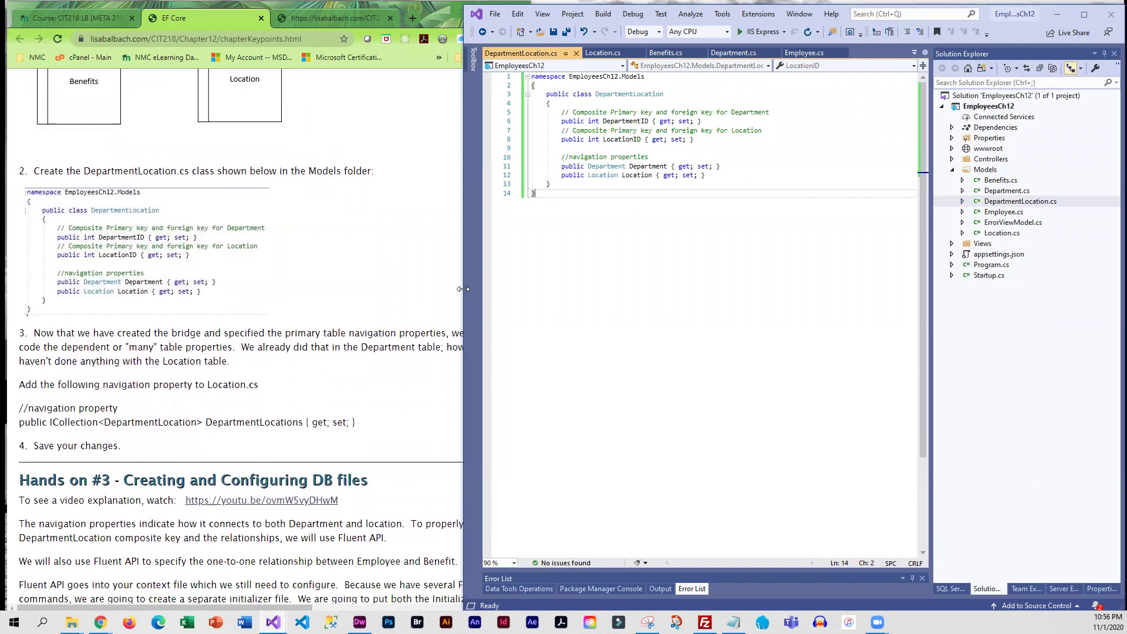
{"action": "left_click_drag", "start_coordinate": [463, 289], "coordinate": [516, 291]}
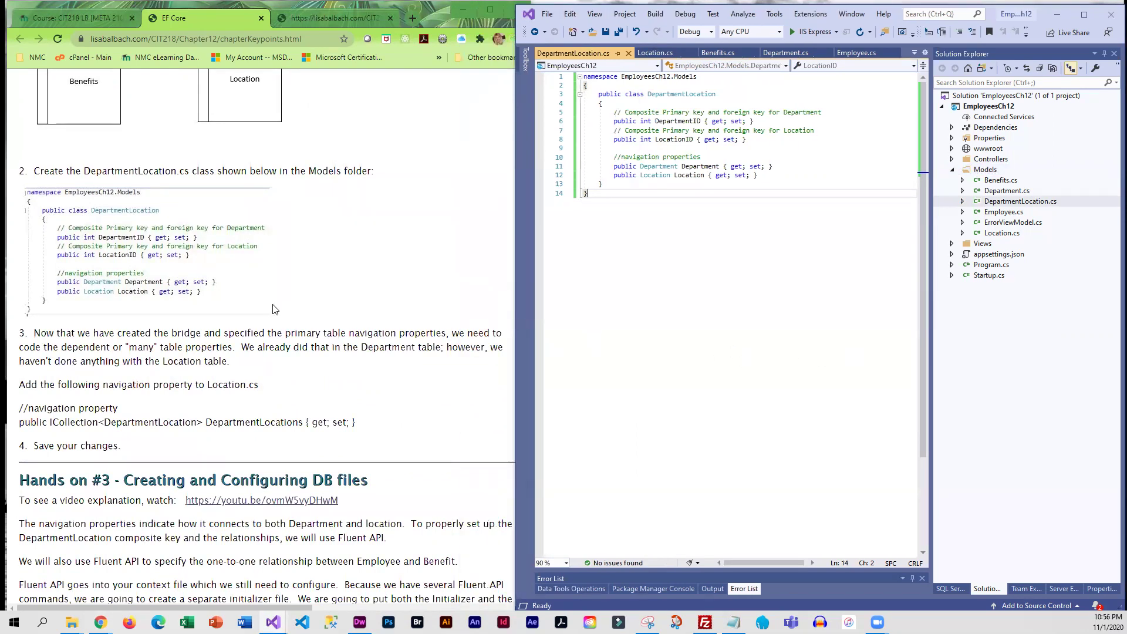
{"action": "scroll", "coordinate": [274, 308], "scroll_direction": "up", "scroll_amount": 2}
{"action": "scroll", "coordinate": [273, 309], "scroll_direction": "up", "scroll_amount": 1}
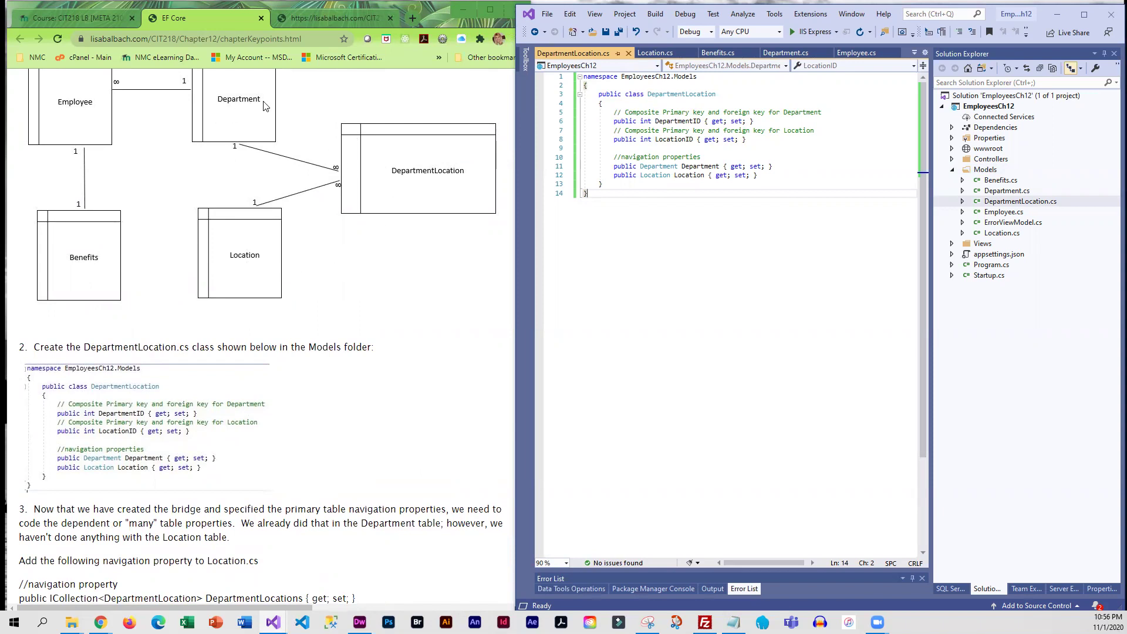
Open Department.cs from Solution Explorer to view its DepartmentLocations property
{"action": "double_click", "coordinate": [980, 191]}
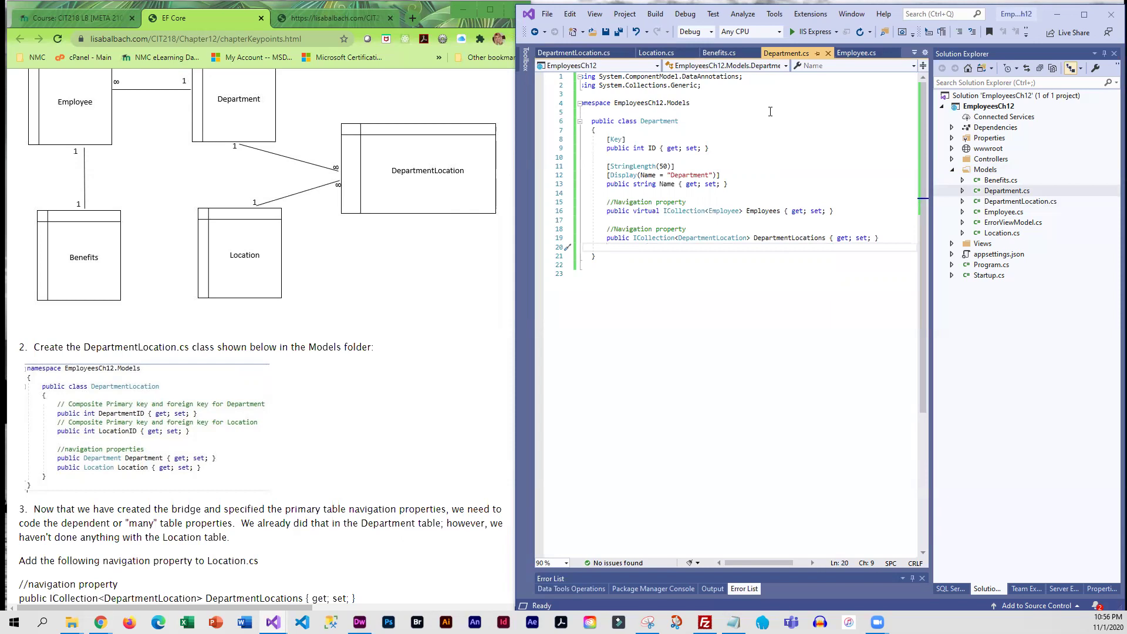
{"action": "scroll", "coordinate": [161, 422], "scroll_direction": "down", "scroll_amount": 2}
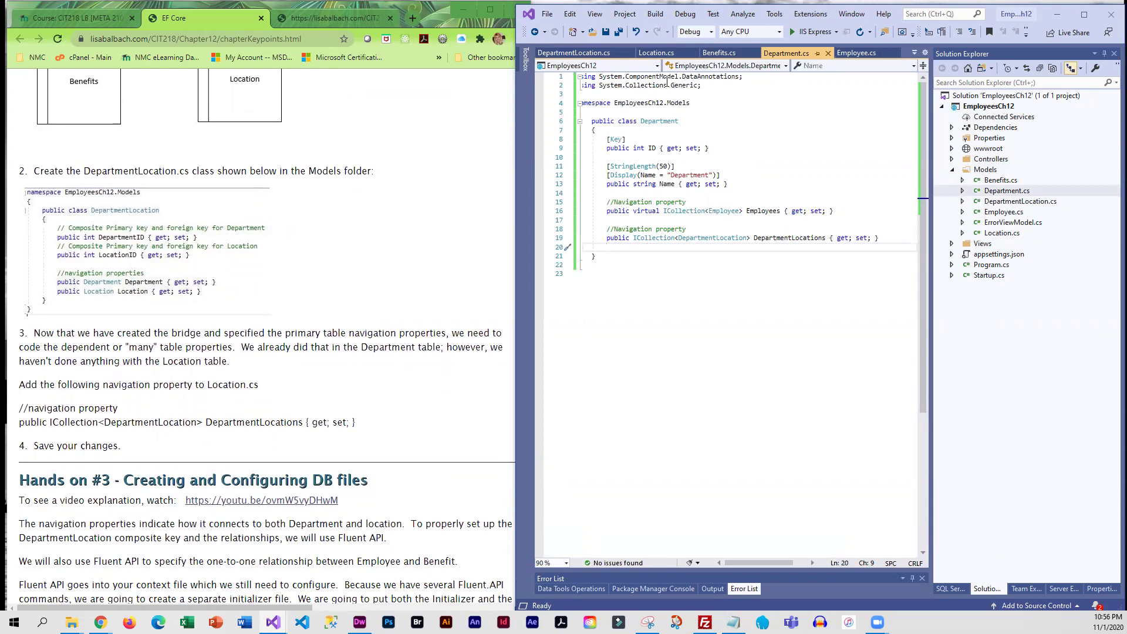
Paste the tutorial's DepartmentLocations collection property into Location.cs after Zipcode
{"action": "left_click", "coordinate": [656, 53]}
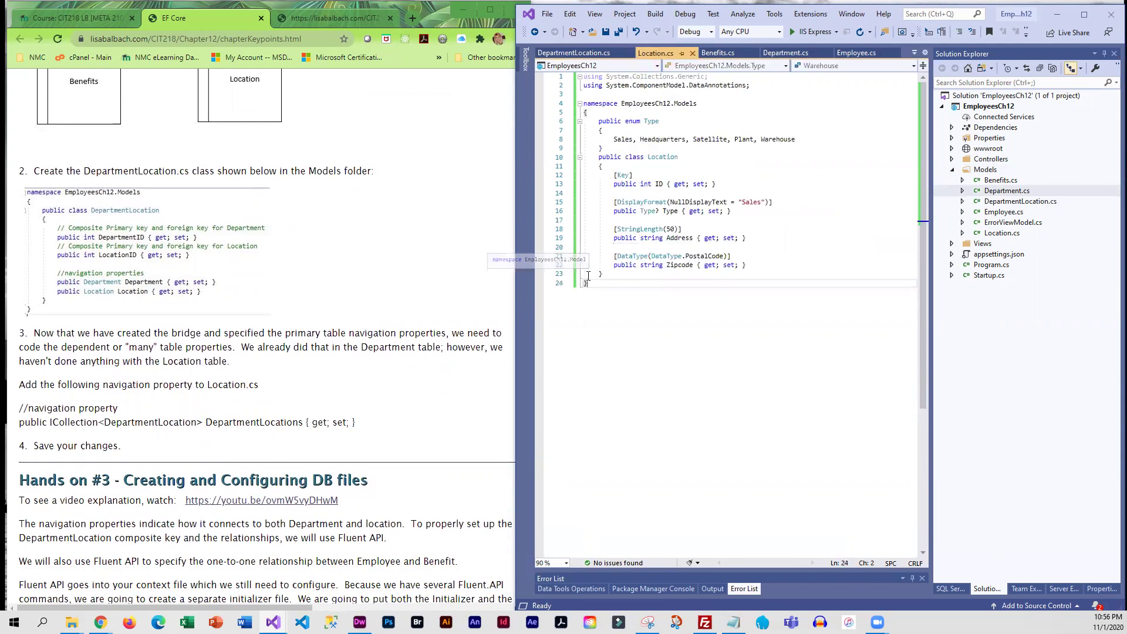
{"action": "left_click", "coordinate": [756, 265]}
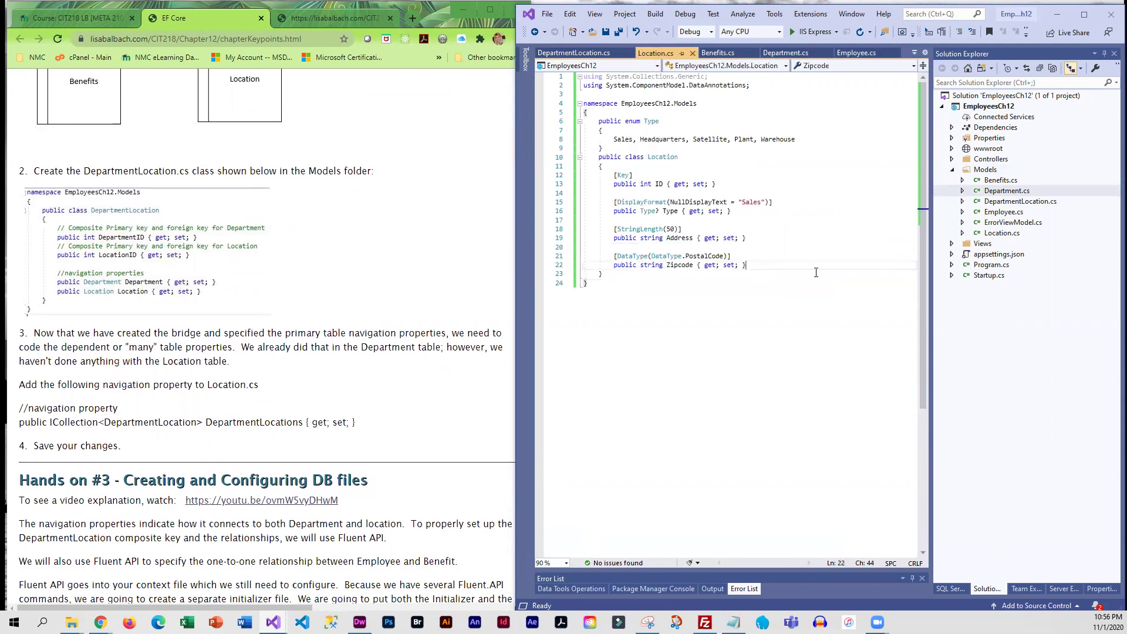
{"action": "key", "text": "Return"}
{"action": "key", "text": "Return"}
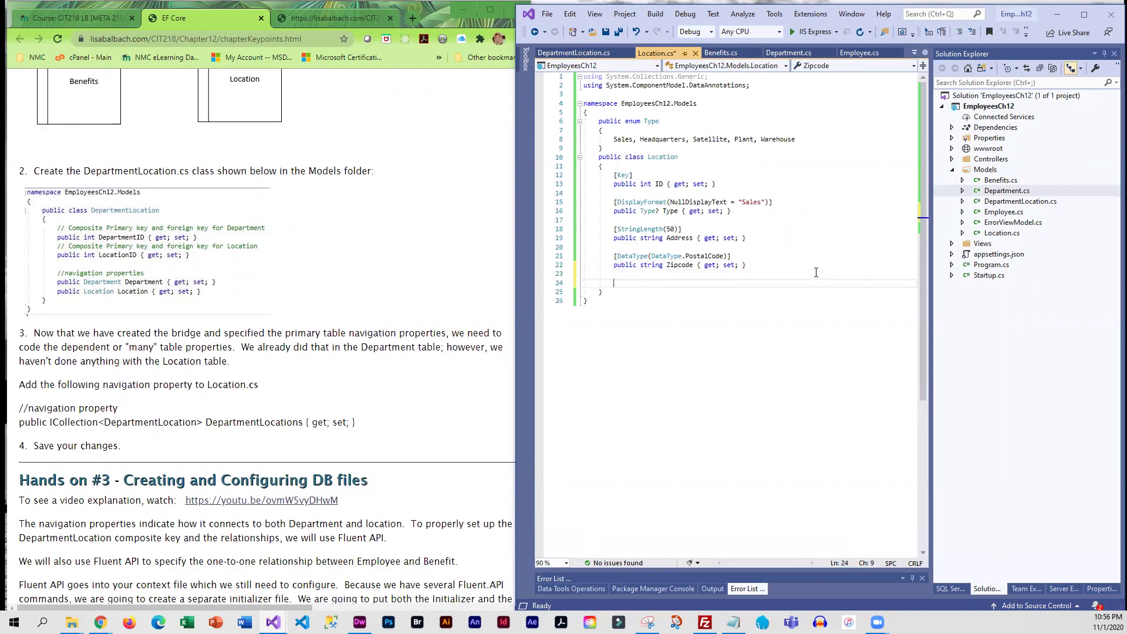
{"action": "left_click_drag", "start_coordinate": [379, 424], "coordinate": [18, 414]}
{"action": "key", "text": "ctrl+c"}
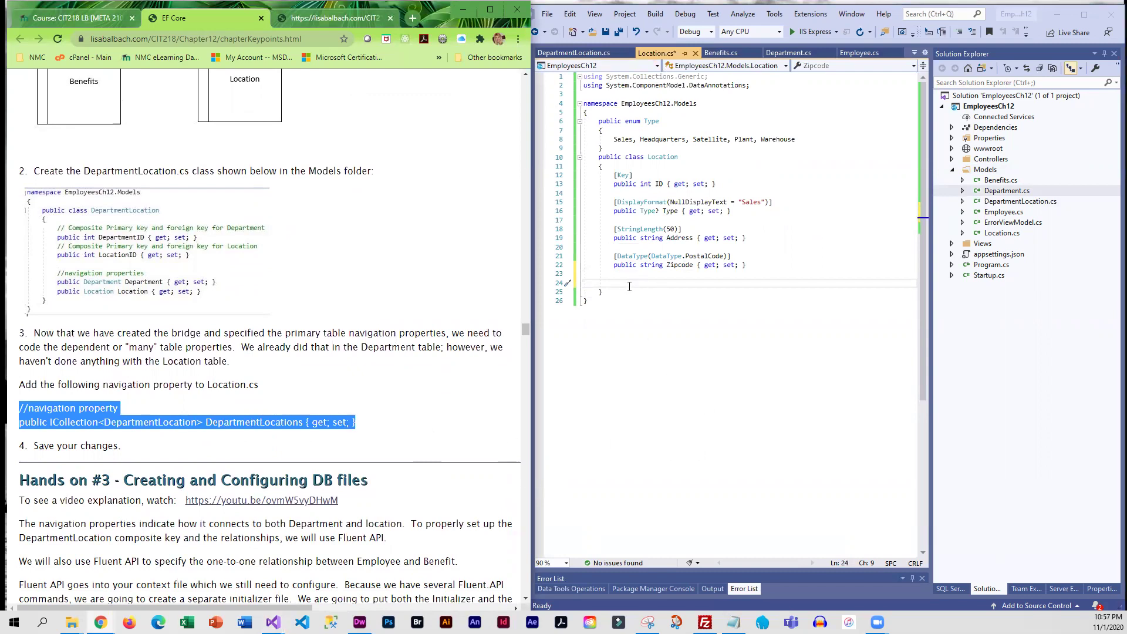
{"action": "left_click", "coordinate": [632, 280]}
{"action": "key", "text": "ctrl+v"}
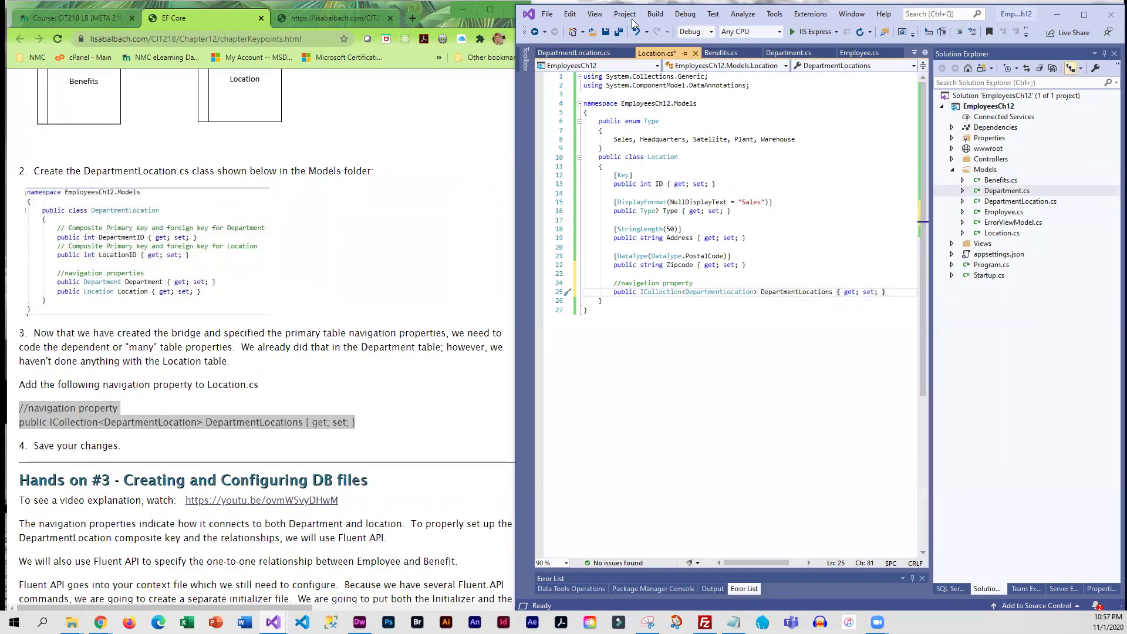
Save Location.cs and build the EmployeesCh12 solution
{"action": "left_click", "coordinate": [619, 31]}
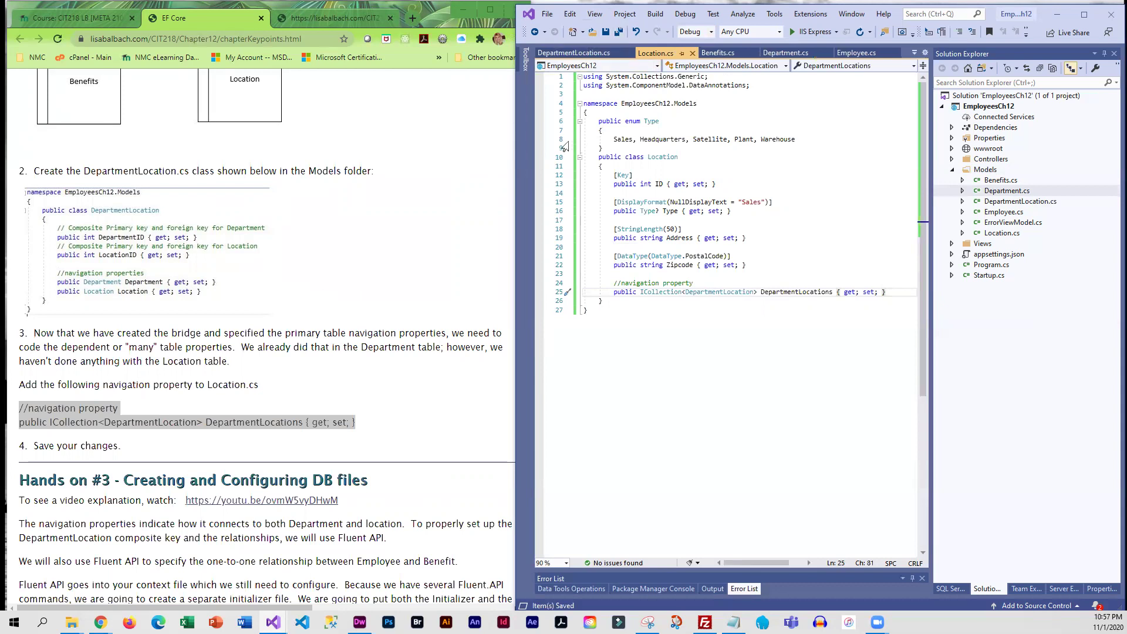
{"action": "left_click", "coordinate": [655, 15]}
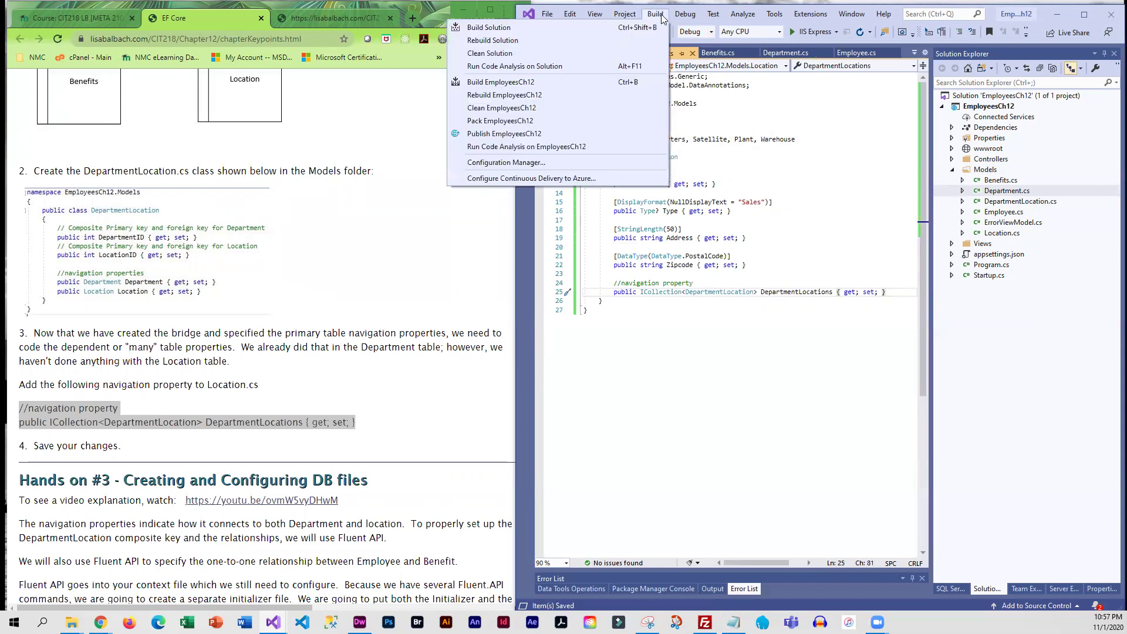
{"action": "left_click", "coordinate": [494, 28]}
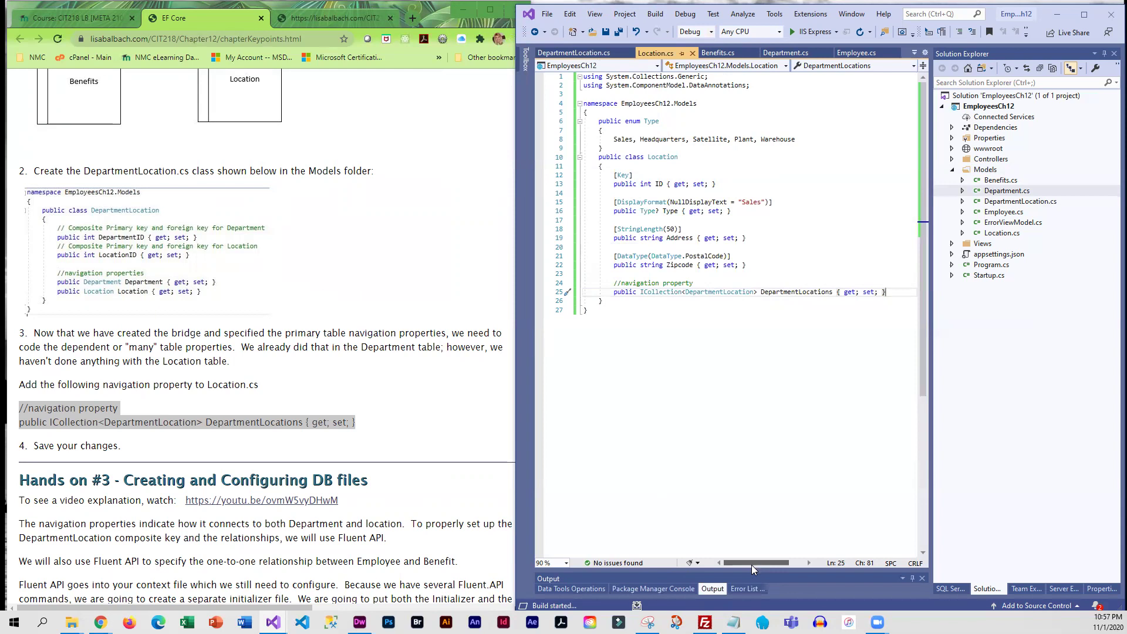